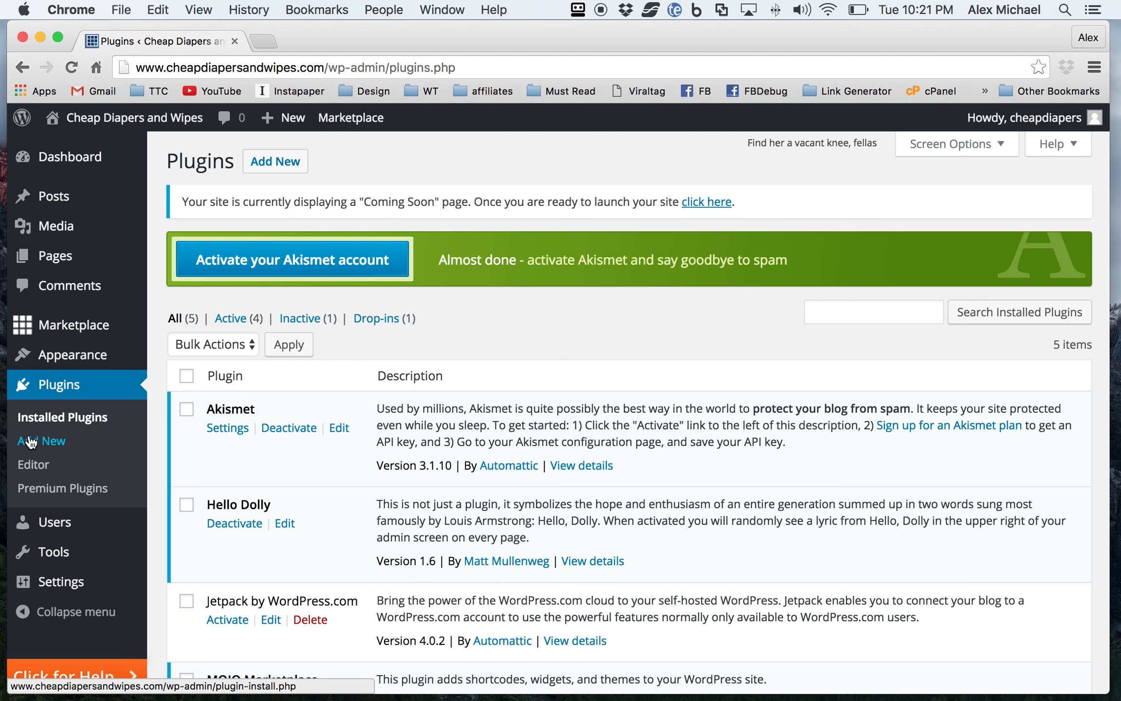
- Search the plugin directory for "Google XML Sitemaps", and install and activate the Google XML Sitemaps plugin
{"action": "left_click", "coordinate": [280, 165]}
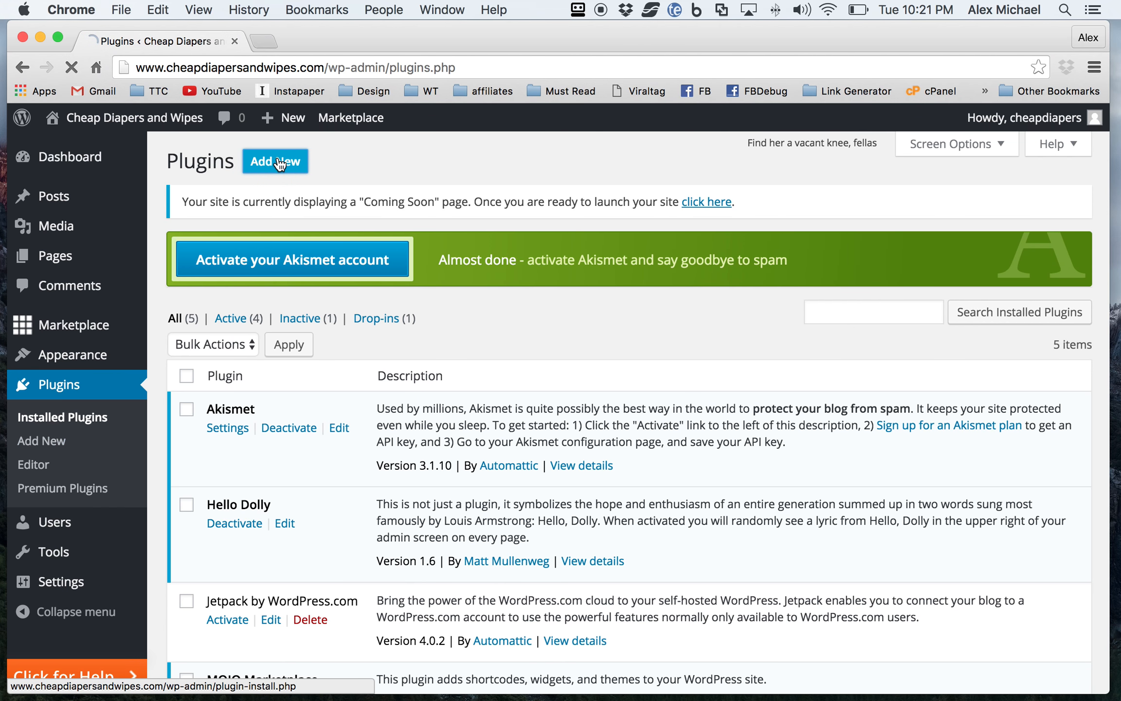
{"action": "left_click", "coordinate": [894, 267]}
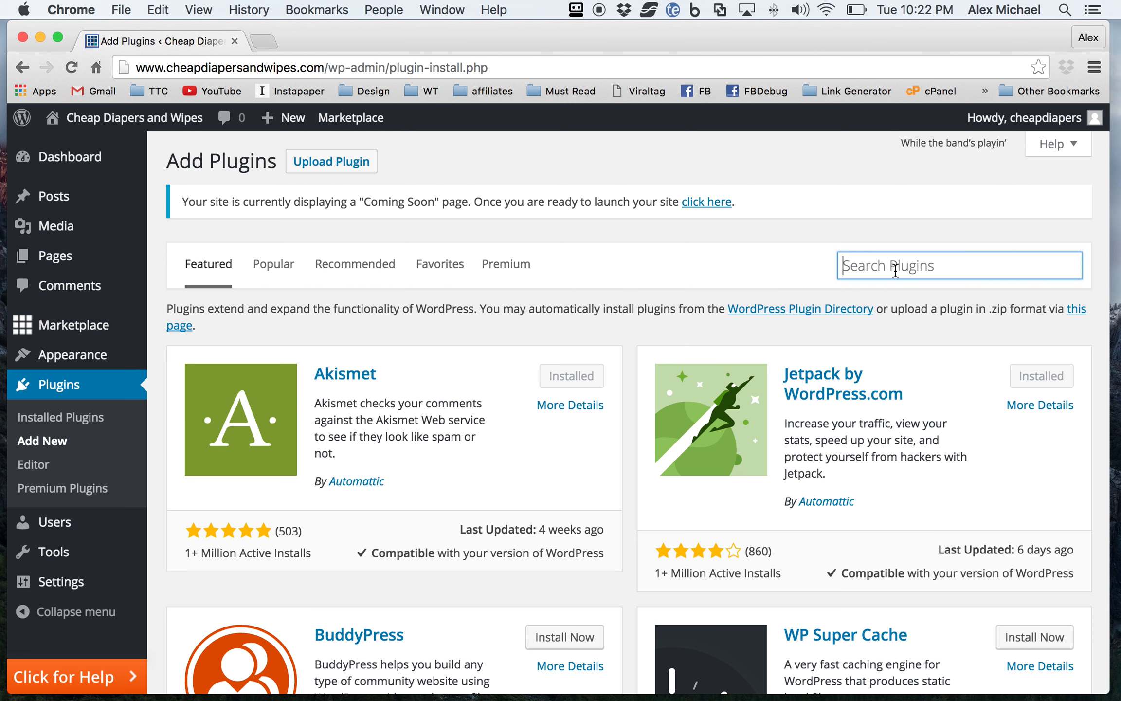
{"action": "type", "text": "Google"}
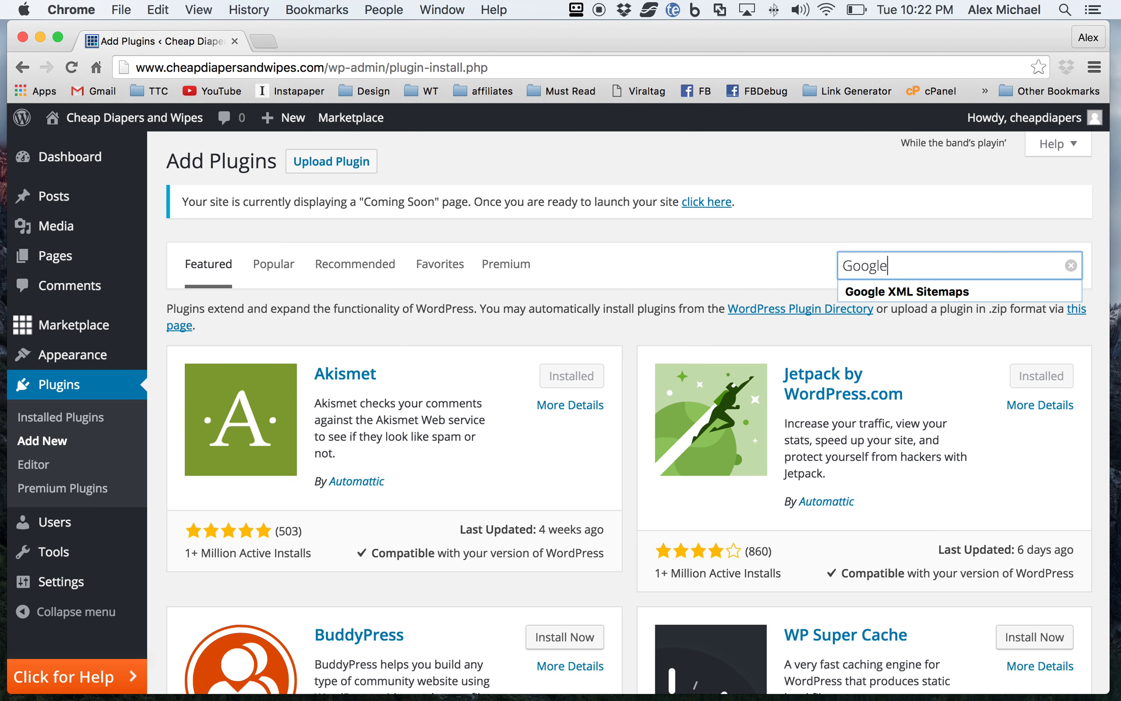
{"action": "key", "text": "Down"}
{"action": "key", "text": "Return"}
{"action": "key", "text": "Return"}
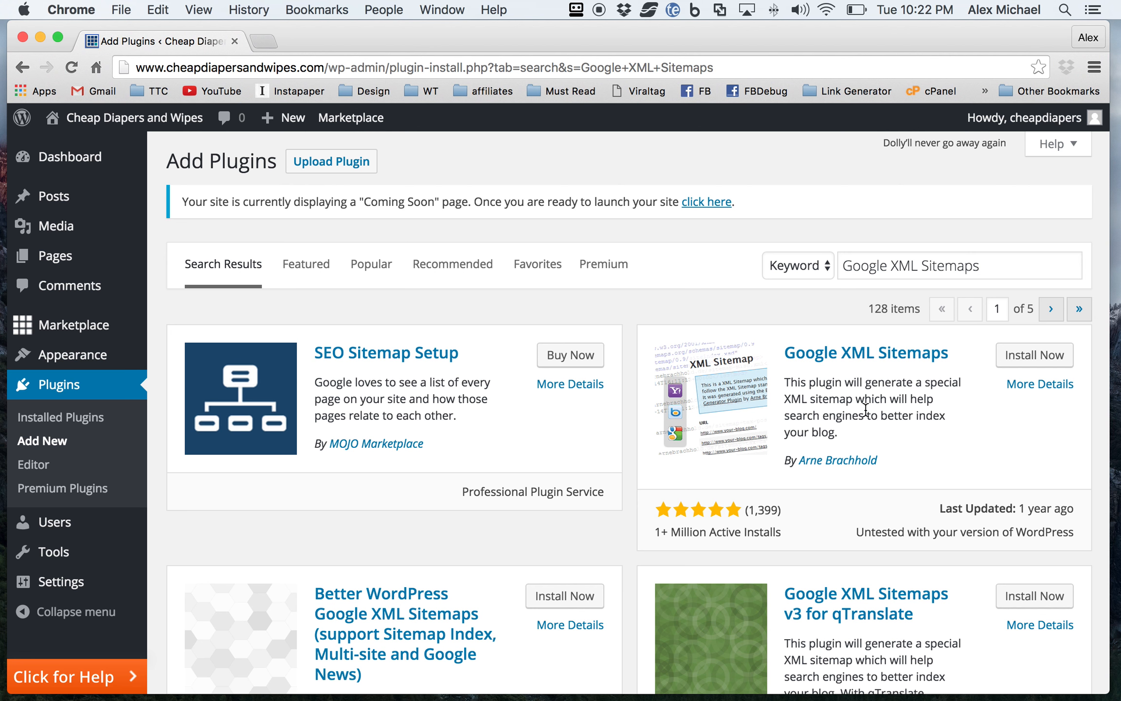
{"action": "left_click", "coordinate": [1027, 358]}
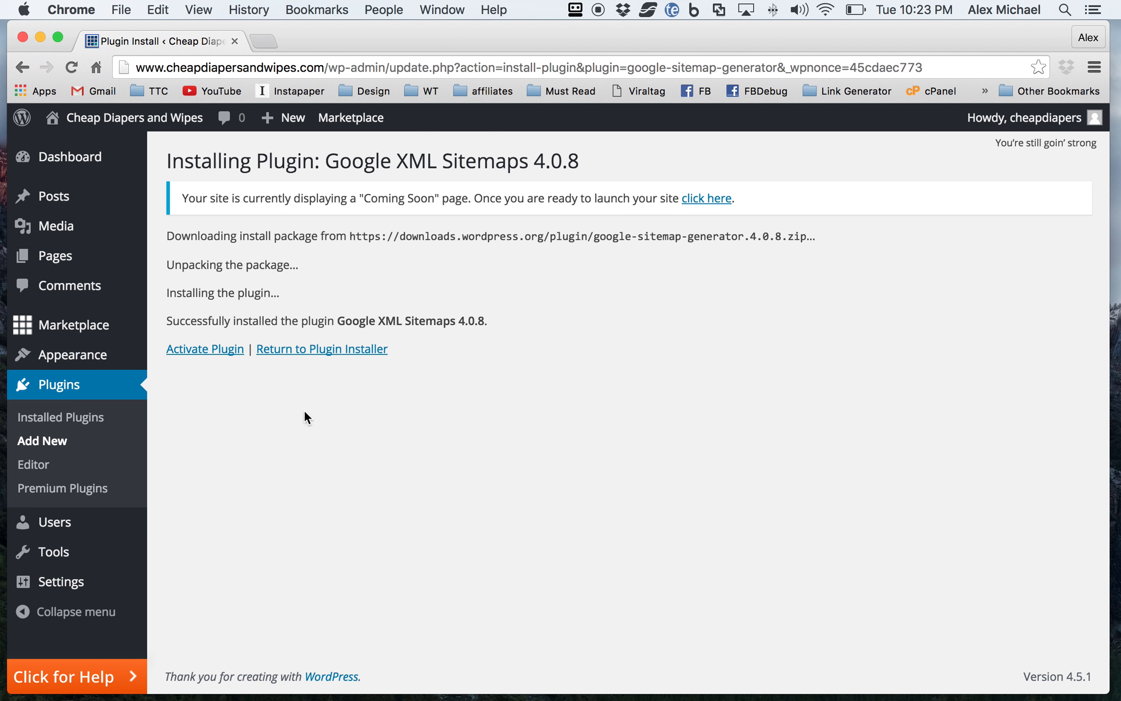
{"action": "left_click", "coordinate": [192, 351]}
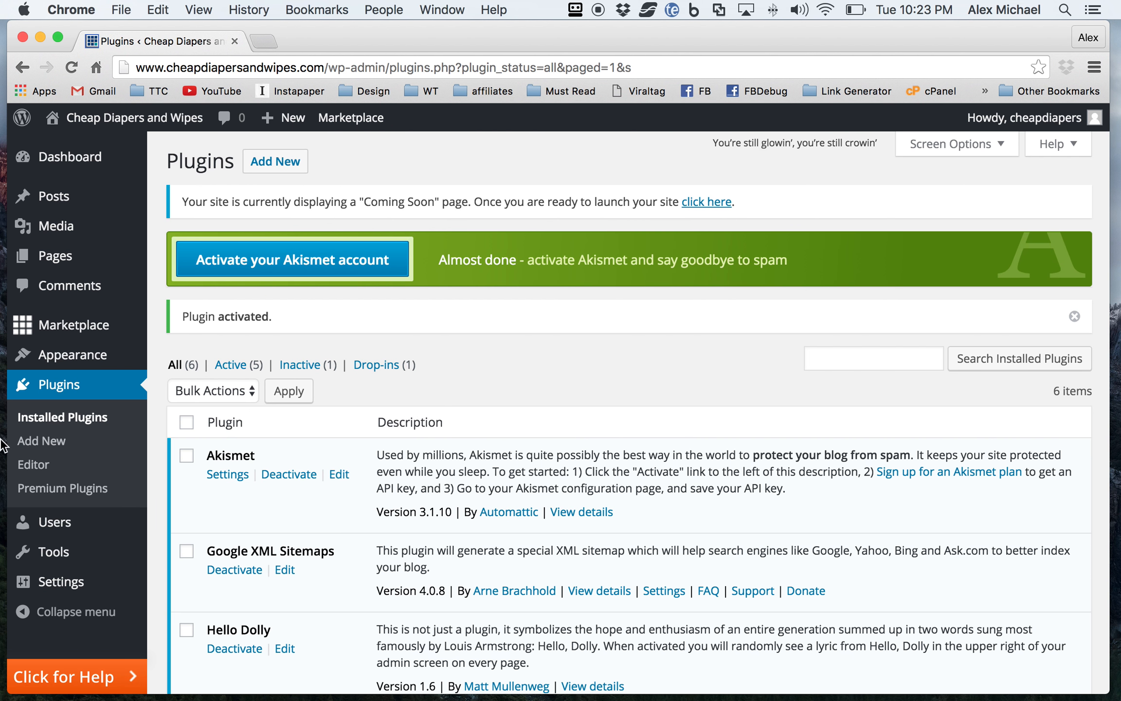
- Look up the XML-Sitemap entry among the site's settings pages
{"action": "scroll", "coordinate": [232, 427], "scroll_direction": "down", "scroll_amount": 2}
{"action": "scroll", "coordinate": [232, 428], "scroll_direction": "down", "scroll_amount": 1}
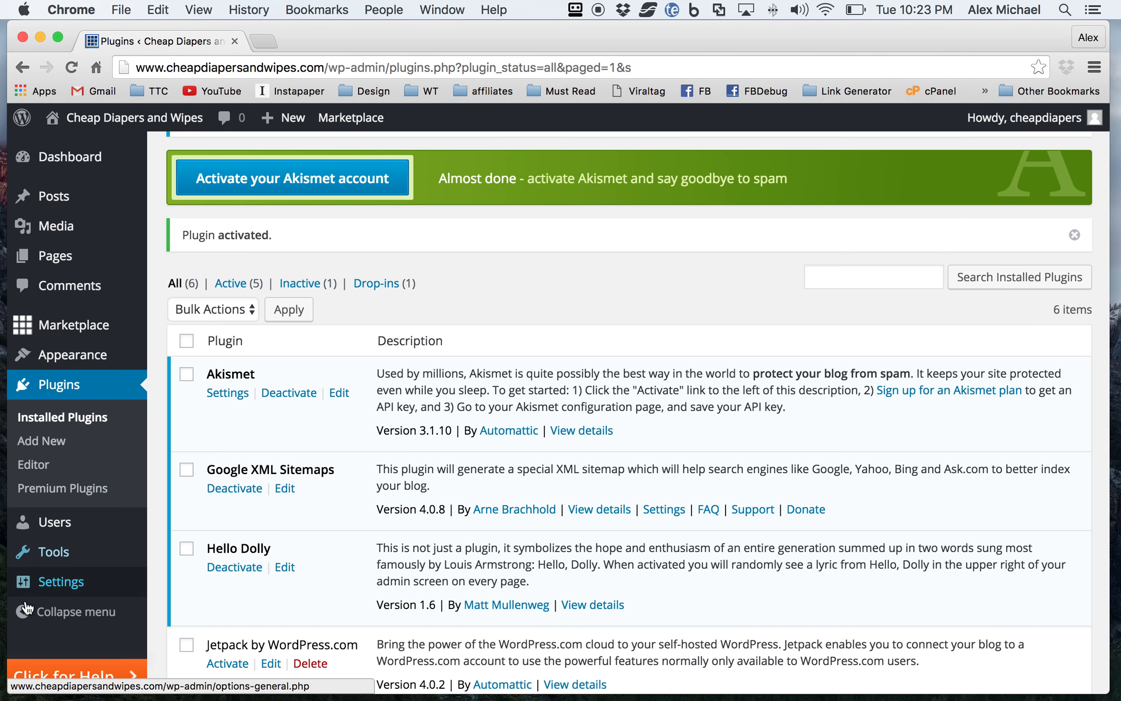
{"action": "mouse_move", "coordinate": [62, 586]}
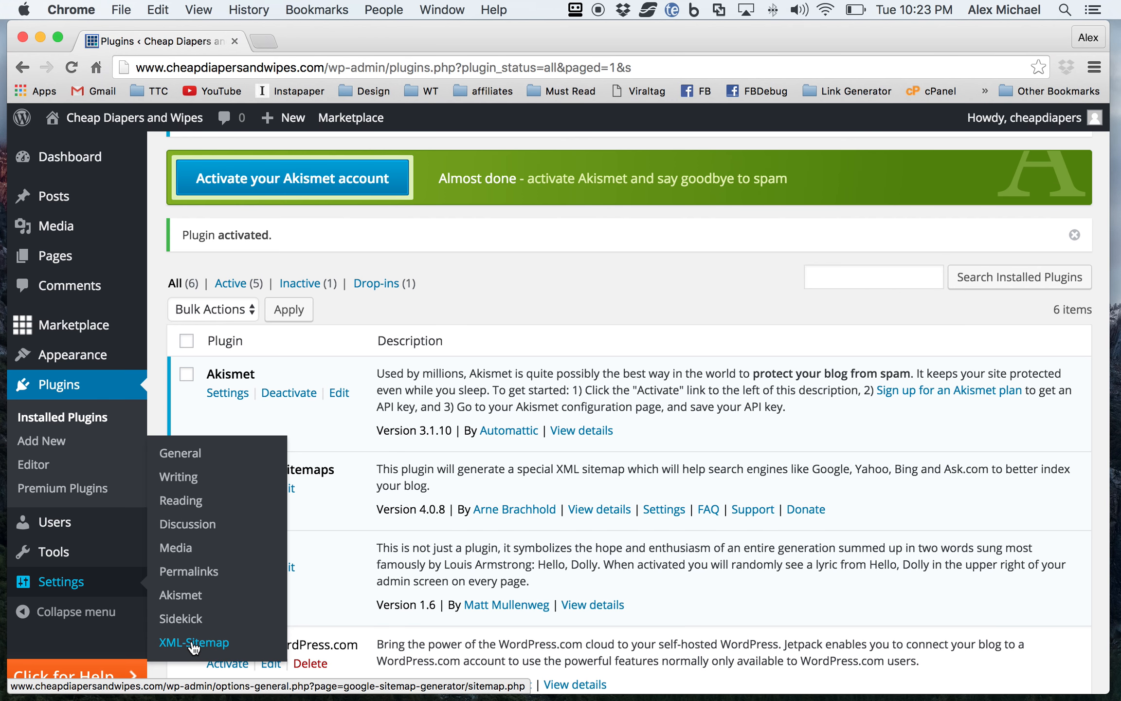
- Search the plugin directory for "All in One SEO Pack", and install and activate the All in One SEO Pack plugin
{"action": "left_click", "coordinate": [41, 440]}
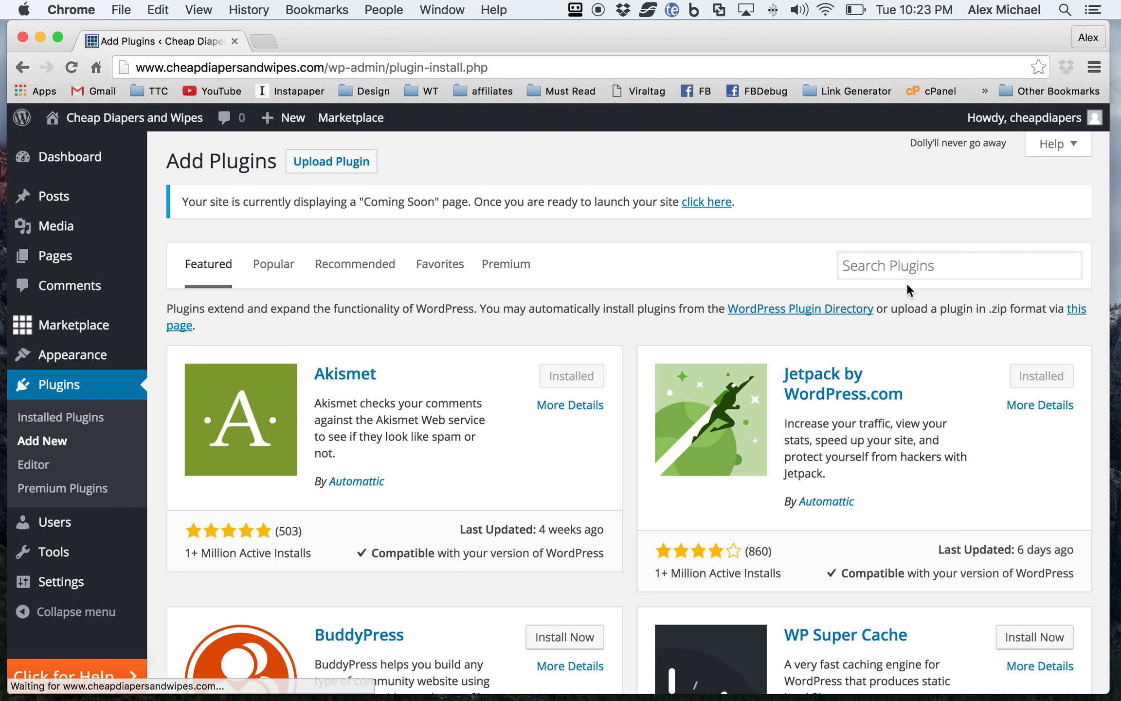
{"action": "left_click", "coordinate": [904, 269]}
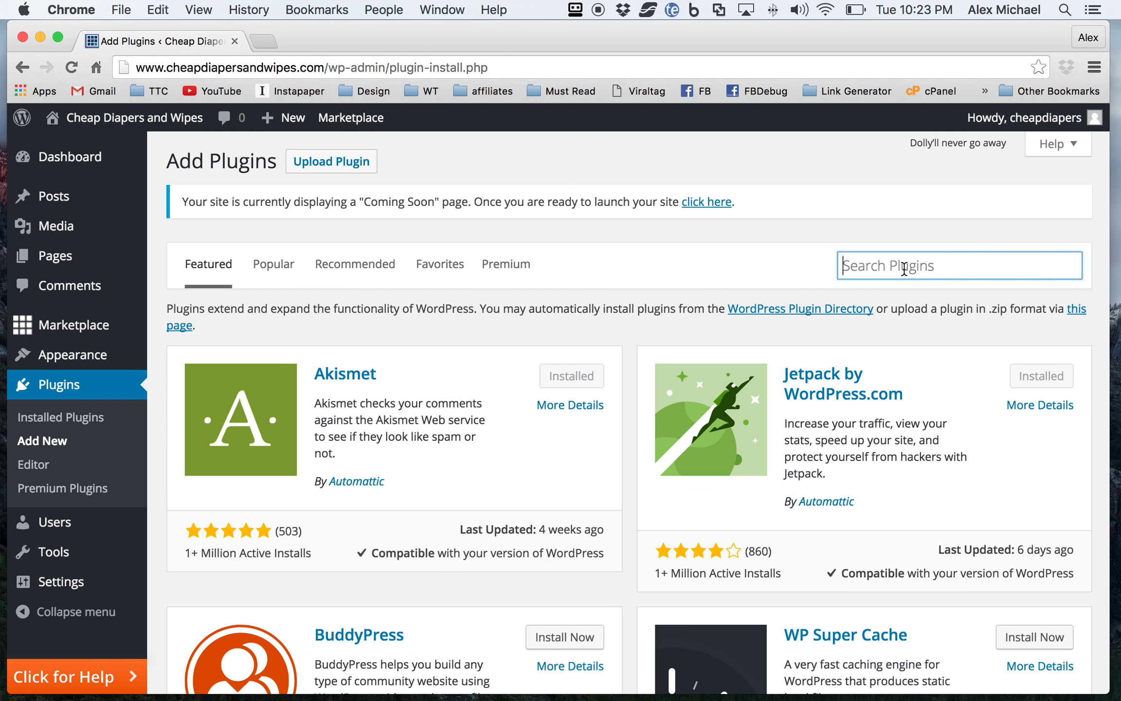
{"action": "type", "text": "All i"}
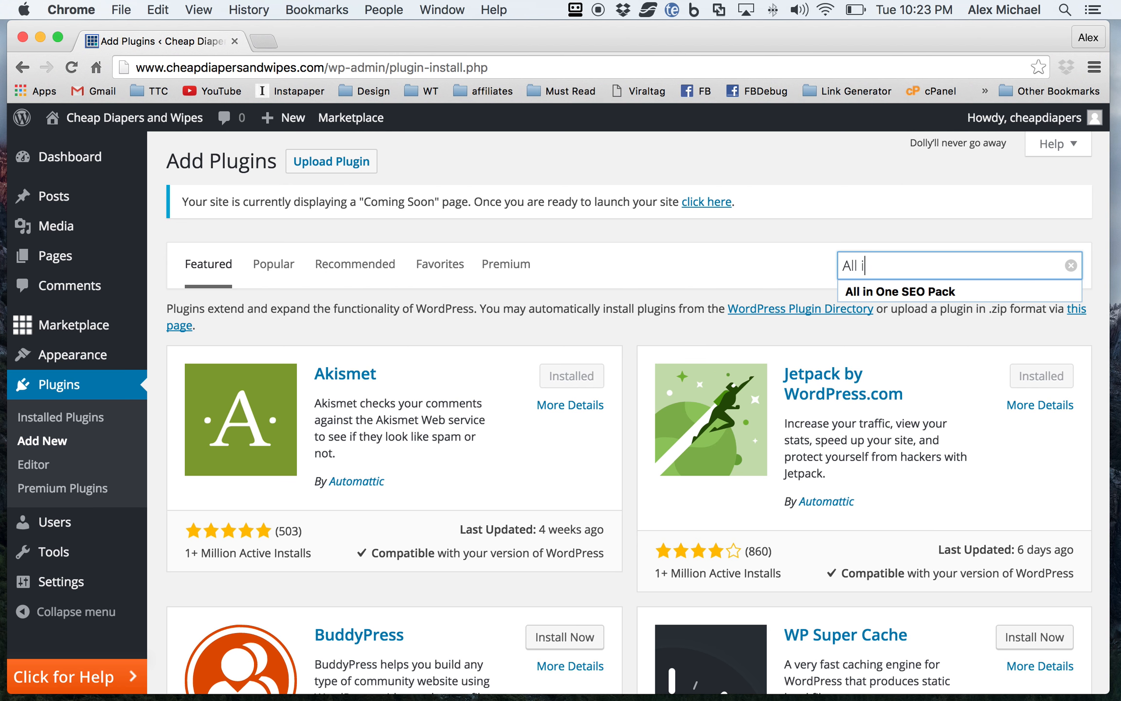
{"action": "key", "text": "Down"}
{"action": "key", "text": "Return"}
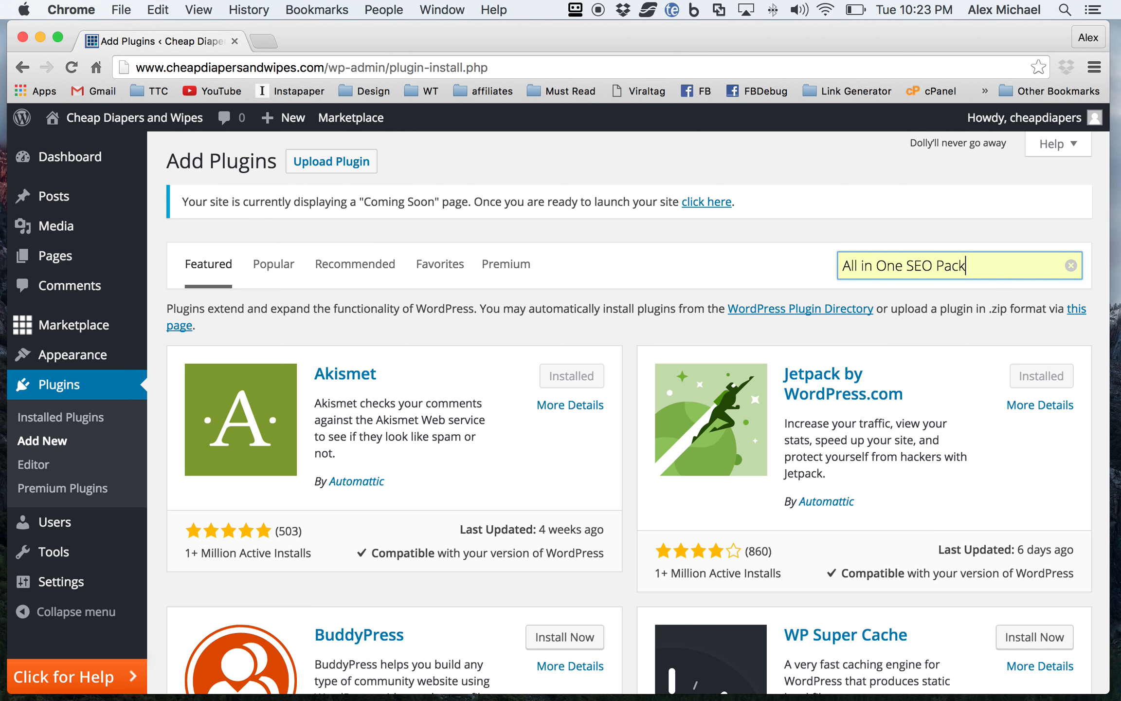
{"action": "key", "text": "Return"}
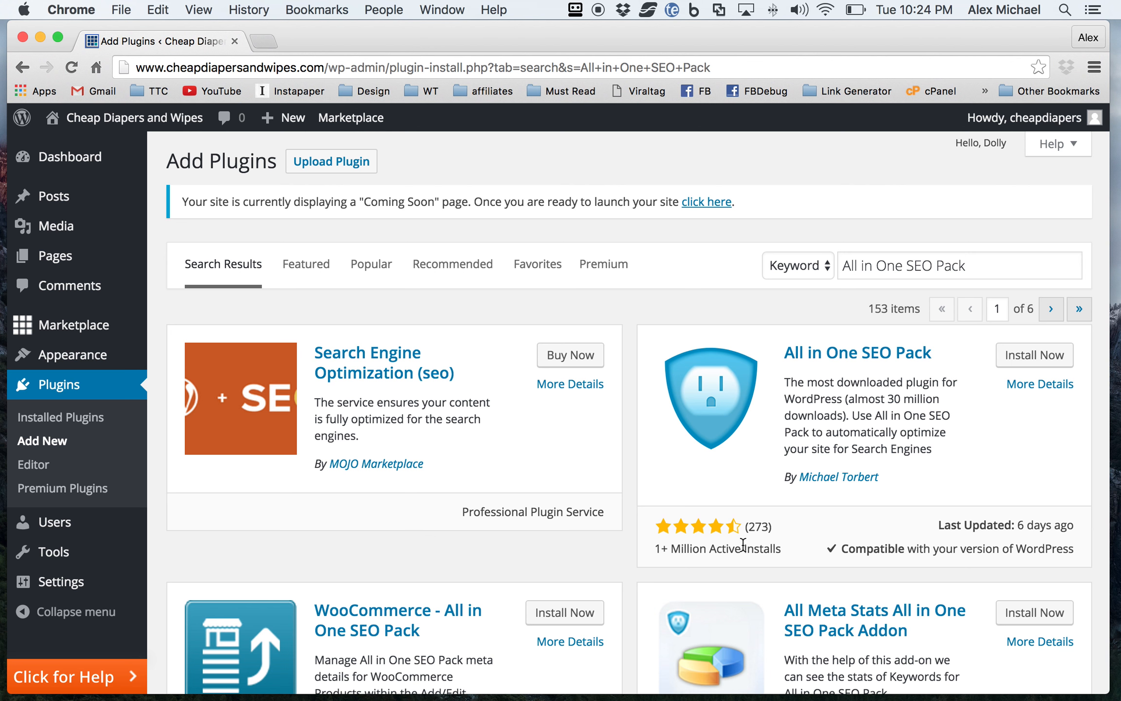
{"action": "left_click", "coordinate": [1035, 355]}
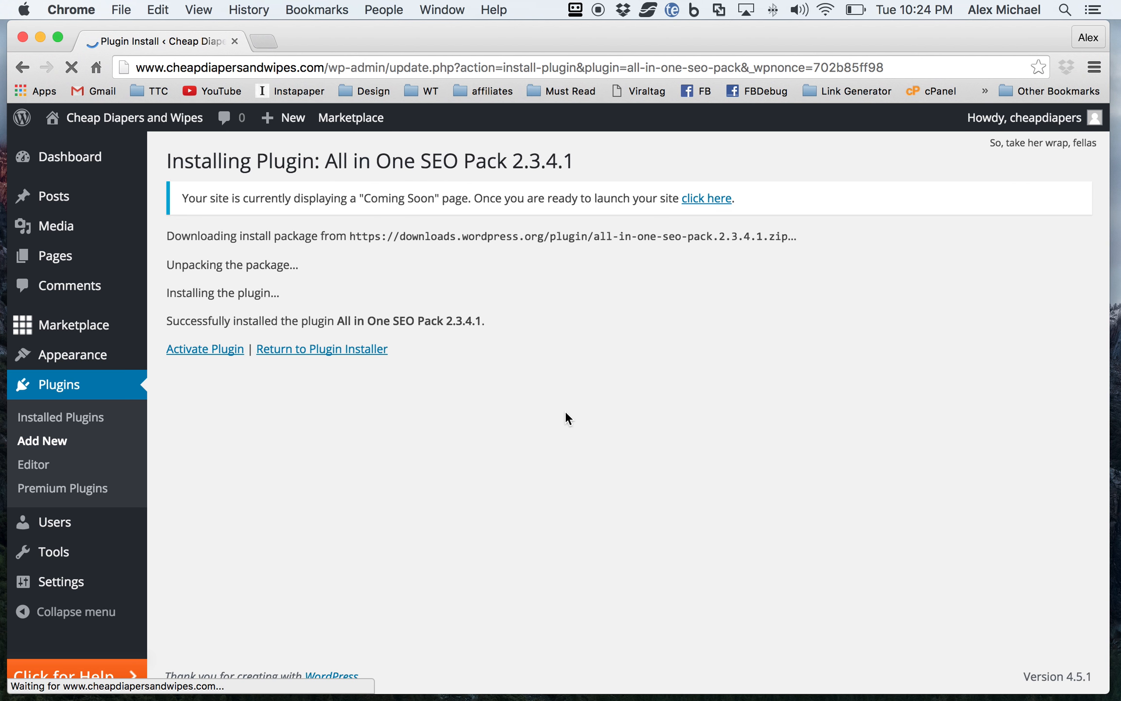
{"action": "left_click", "coordinate": [205, 350]}
- Search the plugin directory for "Image Widget", and install and activate the Image Widget plugin by Modern Tribe, Inc
{"action": "left_click", "coordinate": [42, 470]}
{"action": "left_click", "coordinate": [877, 271]}
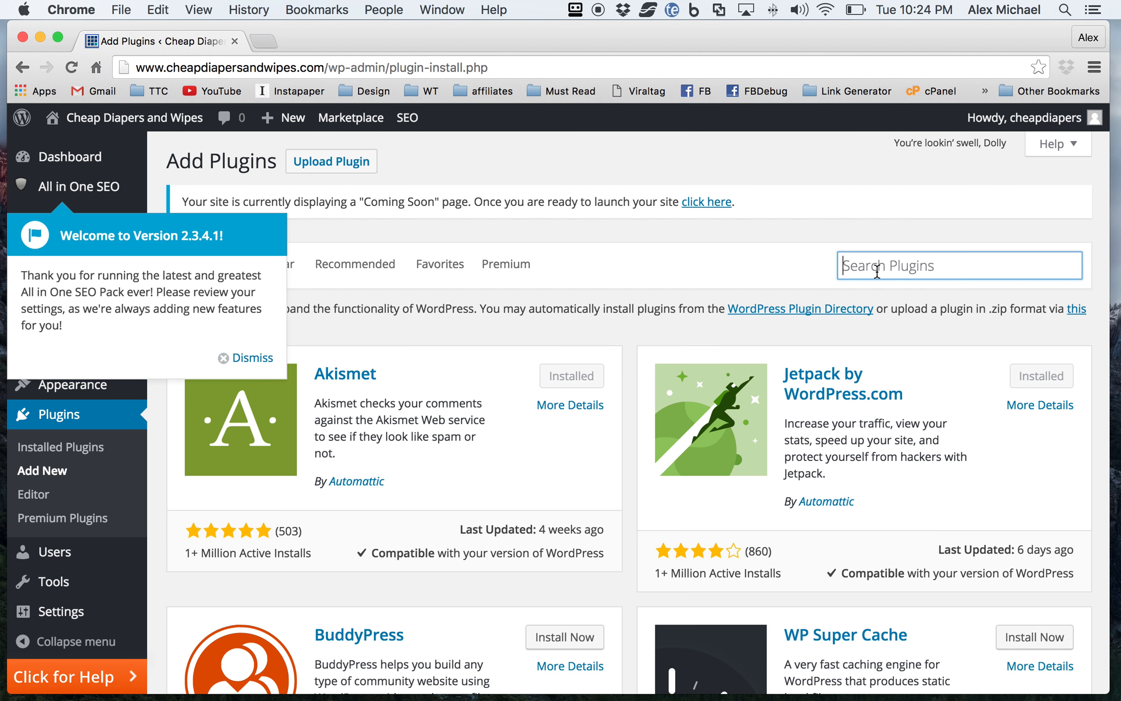
{"action": "type", "text": "Ima"}
{"action": "left_click", "coordinate": [878, 291]}
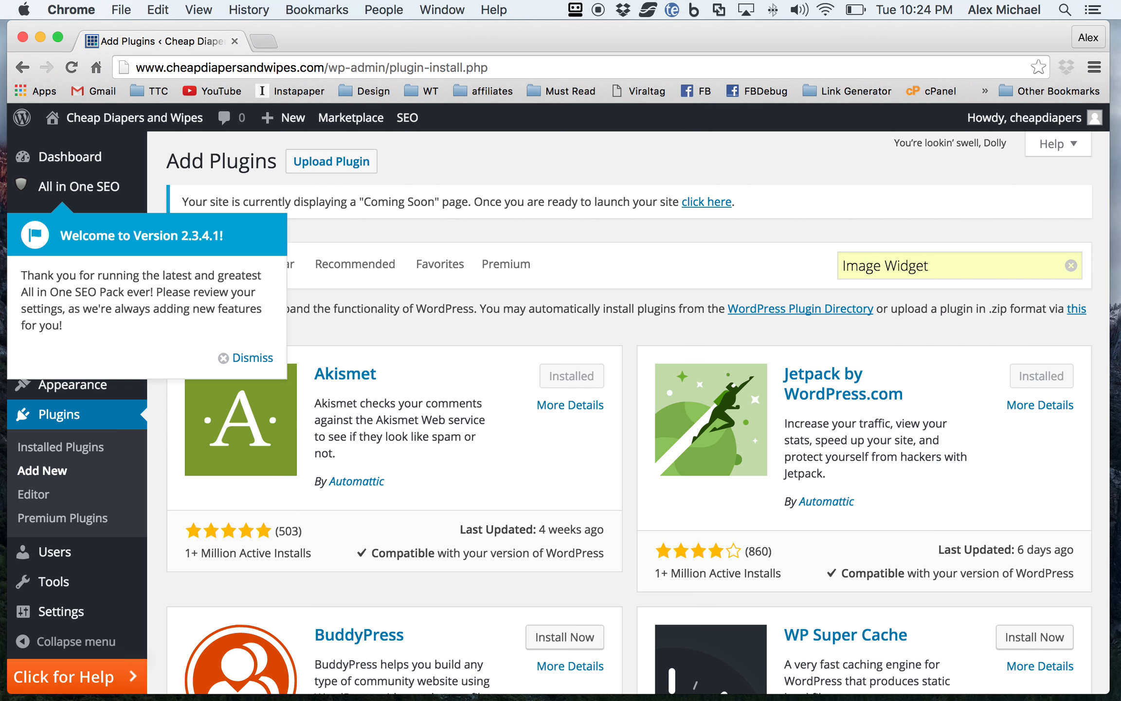
{"action": "left_click", "coordinate": [982, 271]}
{"action": "key", "text": "Return"}
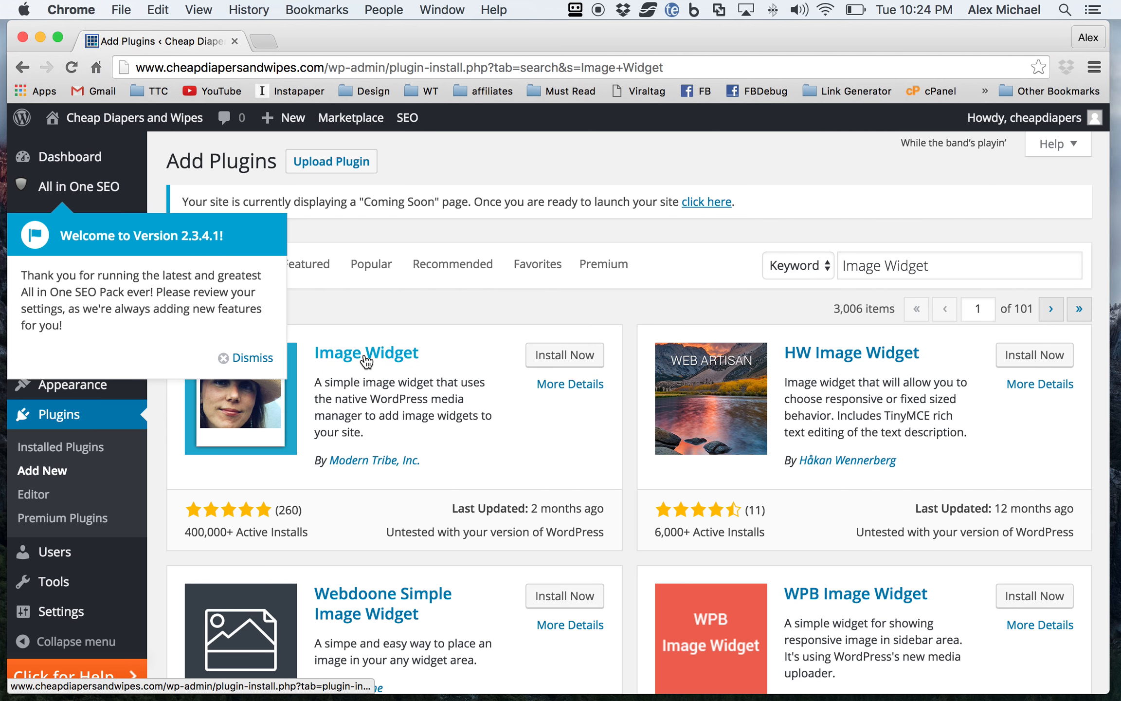
{"action": "left_click", "coordinate": [559, 359]}
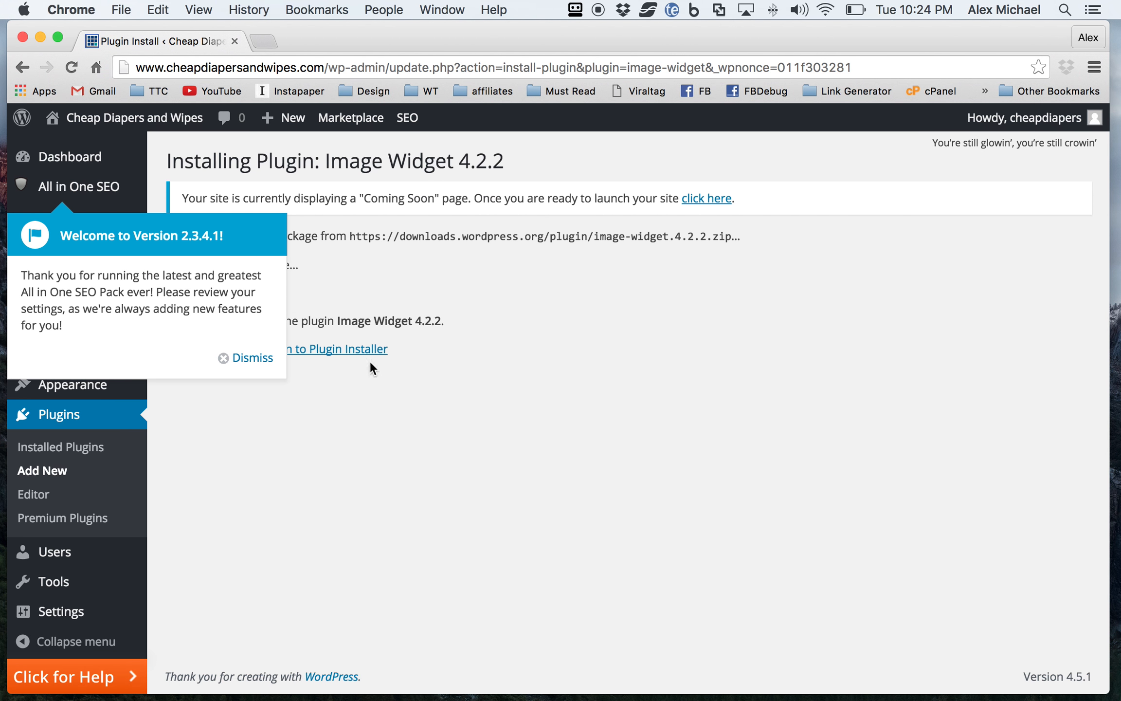
{"action": "left_click", "coordinate": [249, 357]}
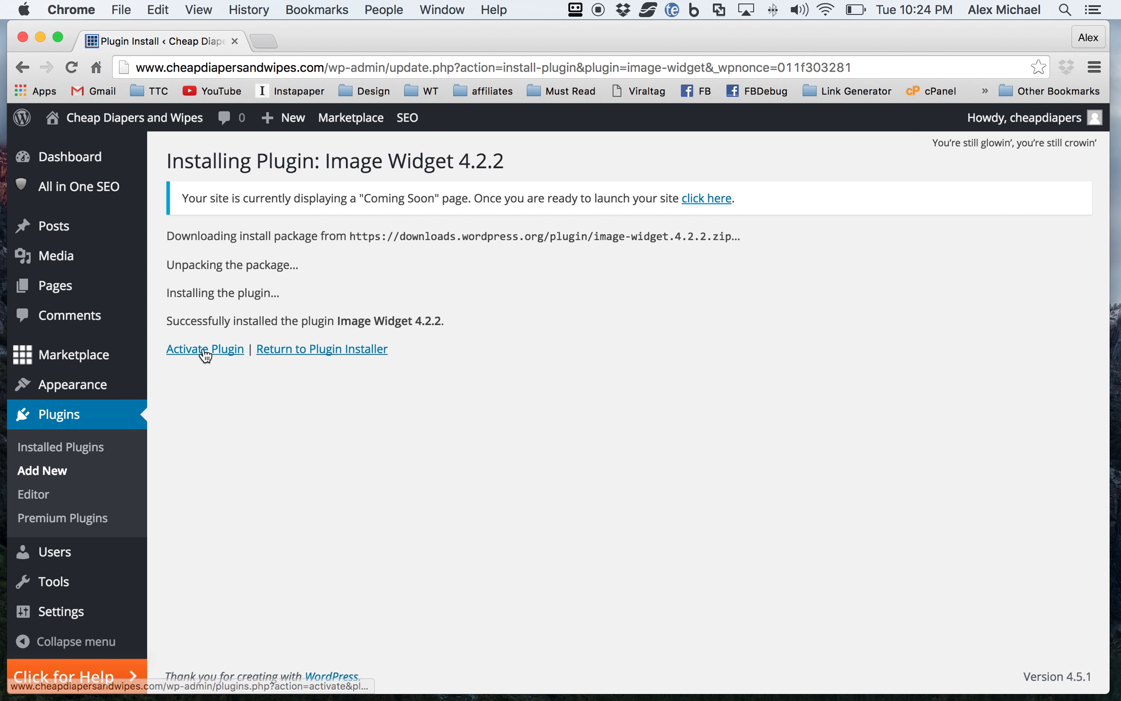
{"action": "left_click", "coordinate": [203, 351]}
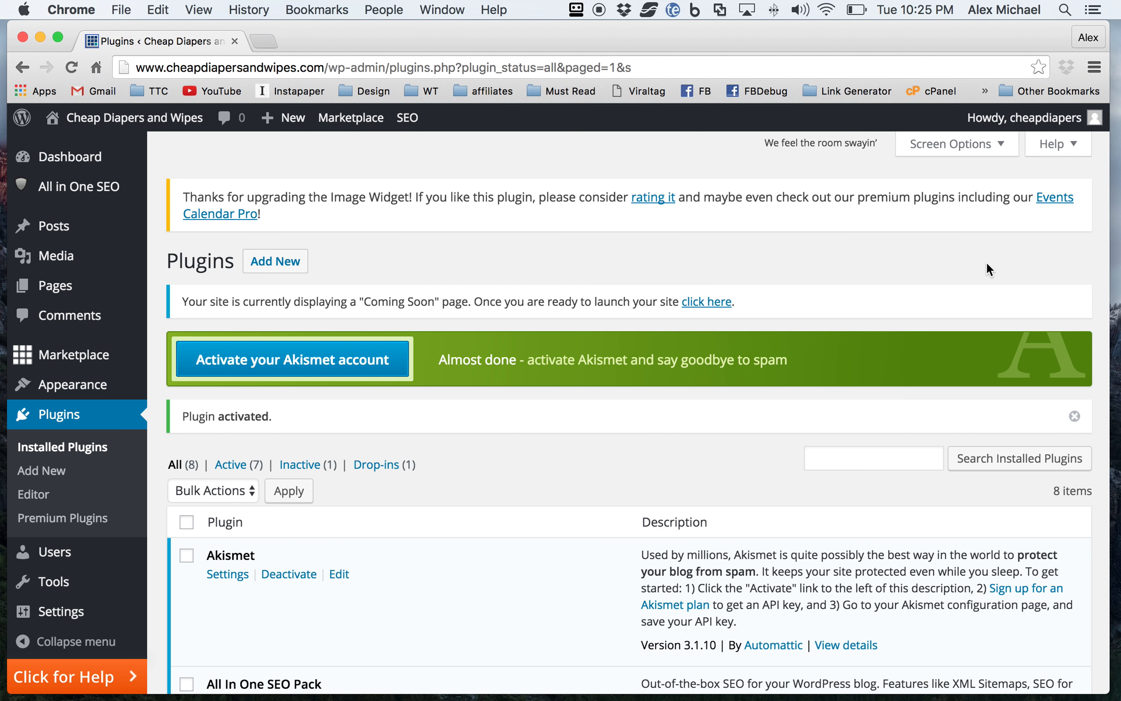
{"action": "left_click", "coordinate": [837, 457]}
{"action": "type", "text": "Insert Headers and Footers"}
{"action": "key", "text": "Tab"}
{"action": "triple_click", "coordinate": [847, 462]}
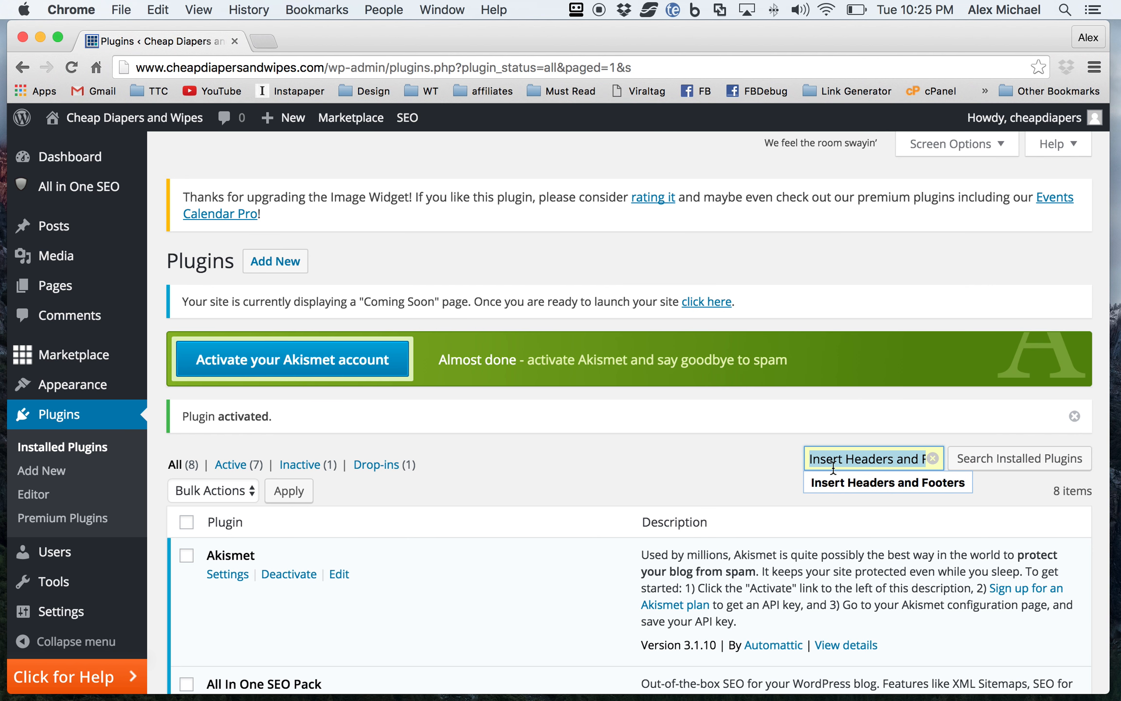
- Search the plugin directory for "Insert Headers and Footers", and install and activate the Header and Footer Scripts plugin
{"action": "left_click", "coordinate": [273, 266]}
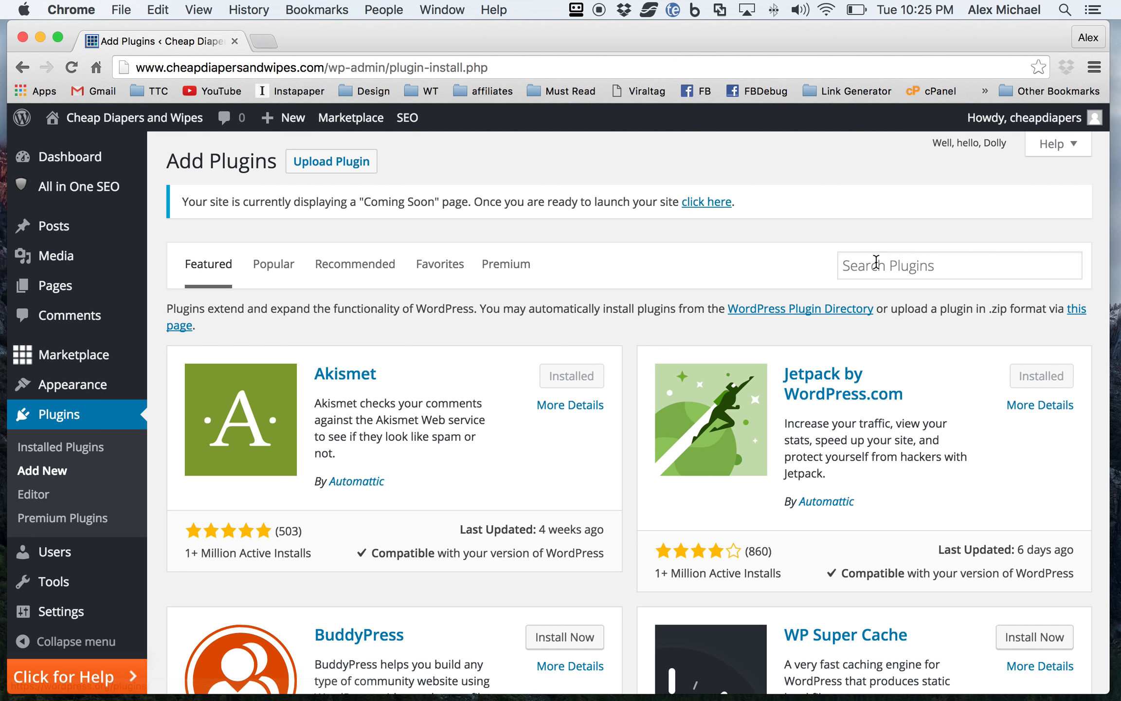
{"action": "left_click", "coordinate": [876, 262]}
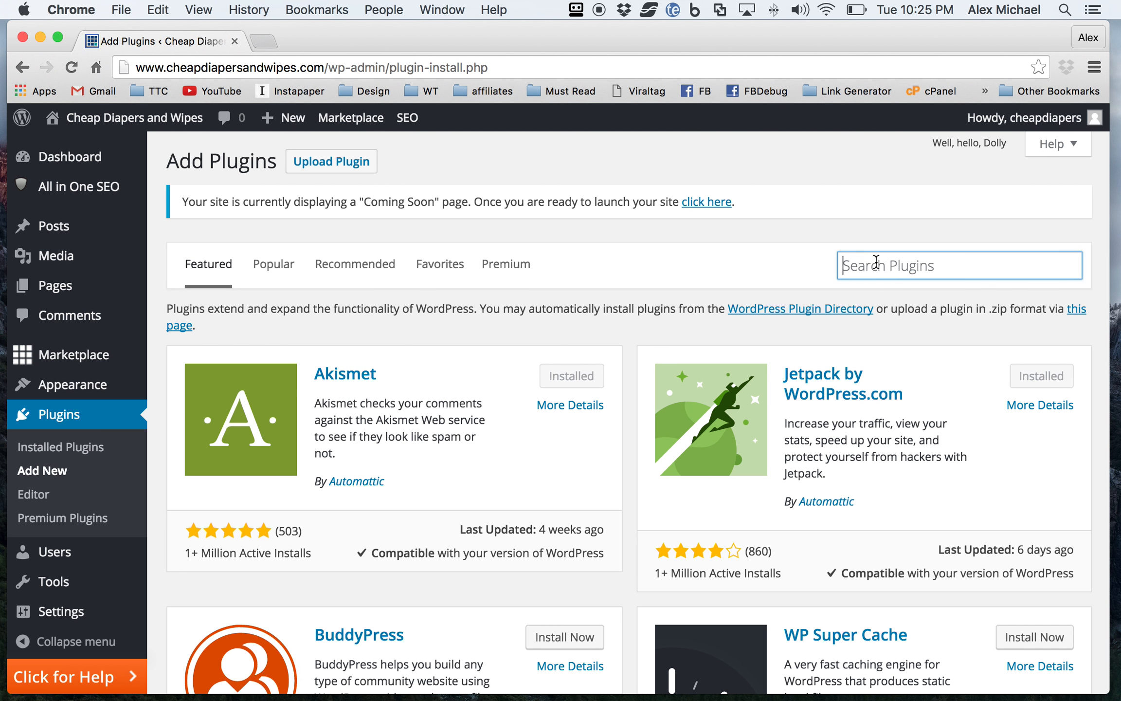
{"action": "type", "text": "Insert Headers and Footers"}
{"action": "key", "text": "Return"}
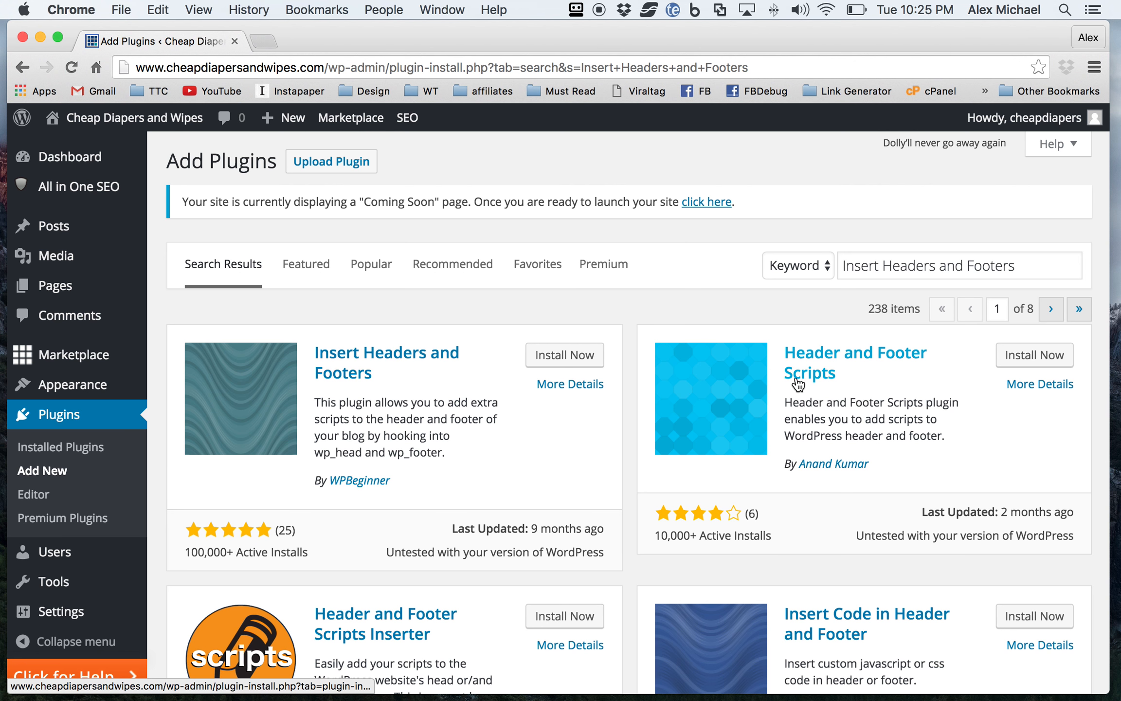
{"action": "left_click", "coordinate": [1037, 356]}
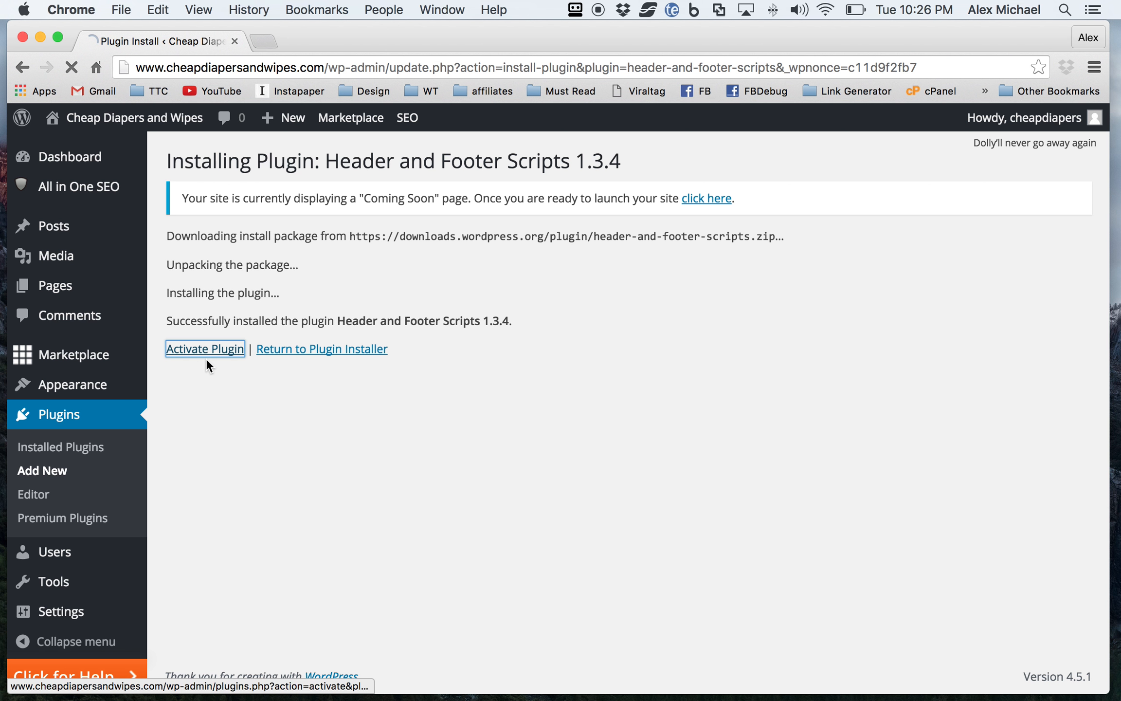
{"action": "left_click", "coordinate": [206, 349]}
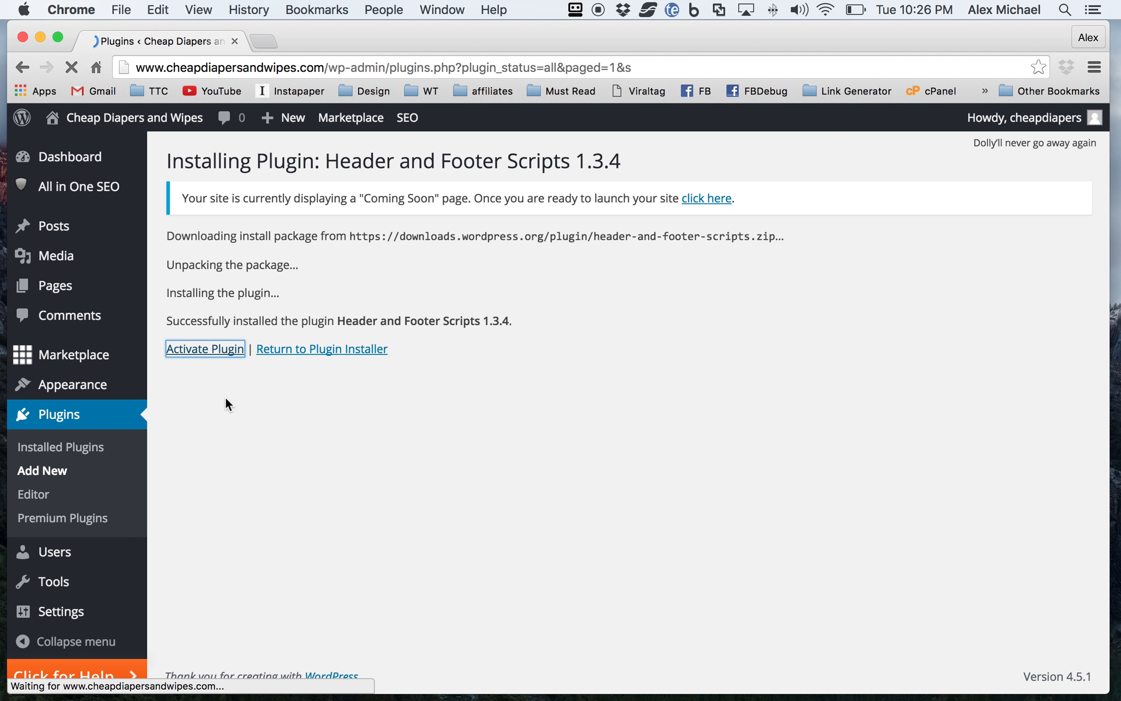
- Review the list of installed plugins and open the page for adding another plugin
{"action": "scroll", "coordinate": [326, 447], "scroll_direction": "down", "scroll_amount": 1}
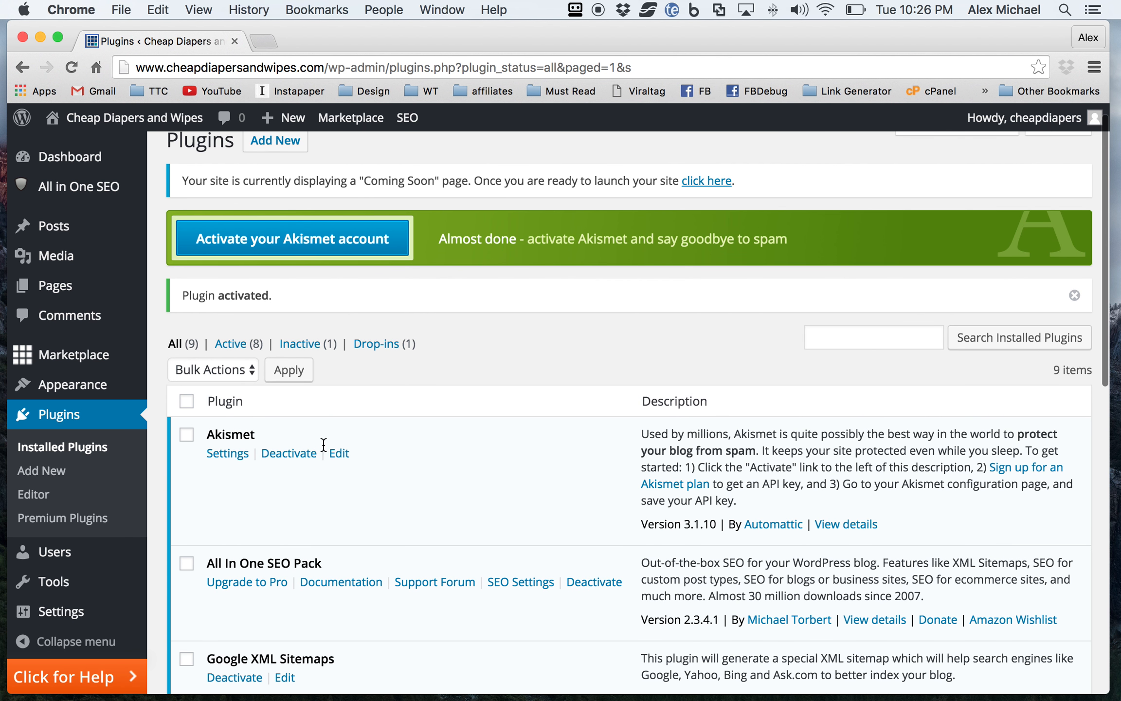
{"action": "scroll", "coordinate": [193, 441], "scroll_direction": "down", "scroll_amount": 10}
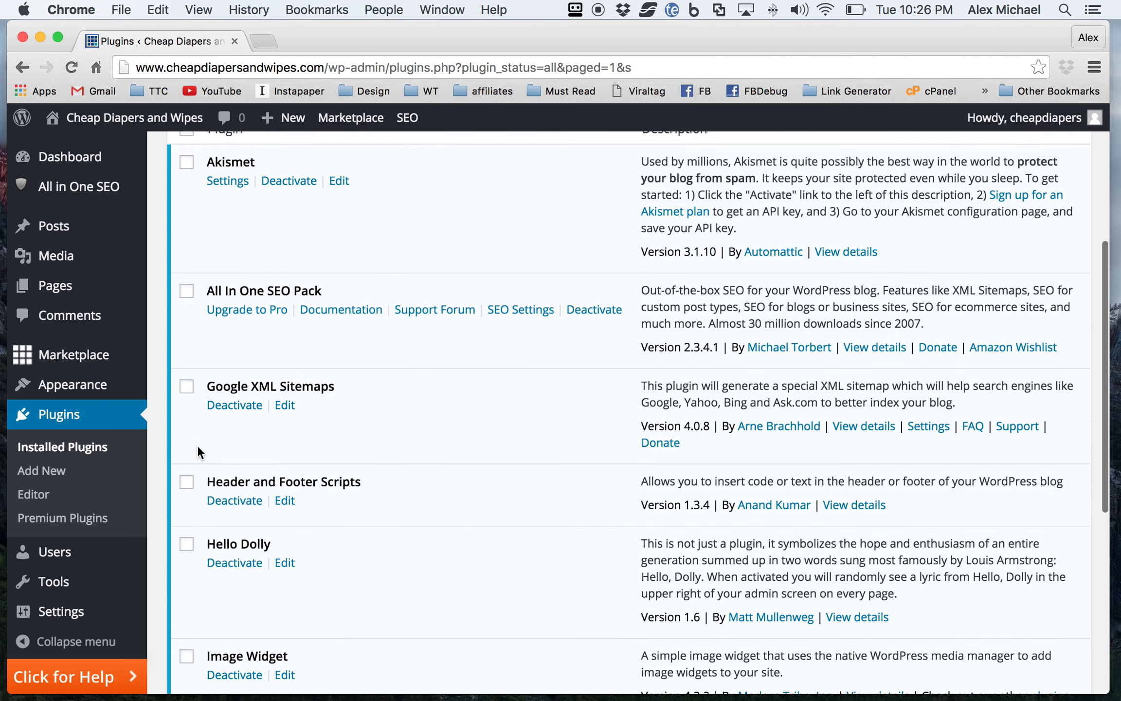
{"action": "scroll", "coordinate": [182, 471], "scroll_direction": "down", "scroll_amount": 3}
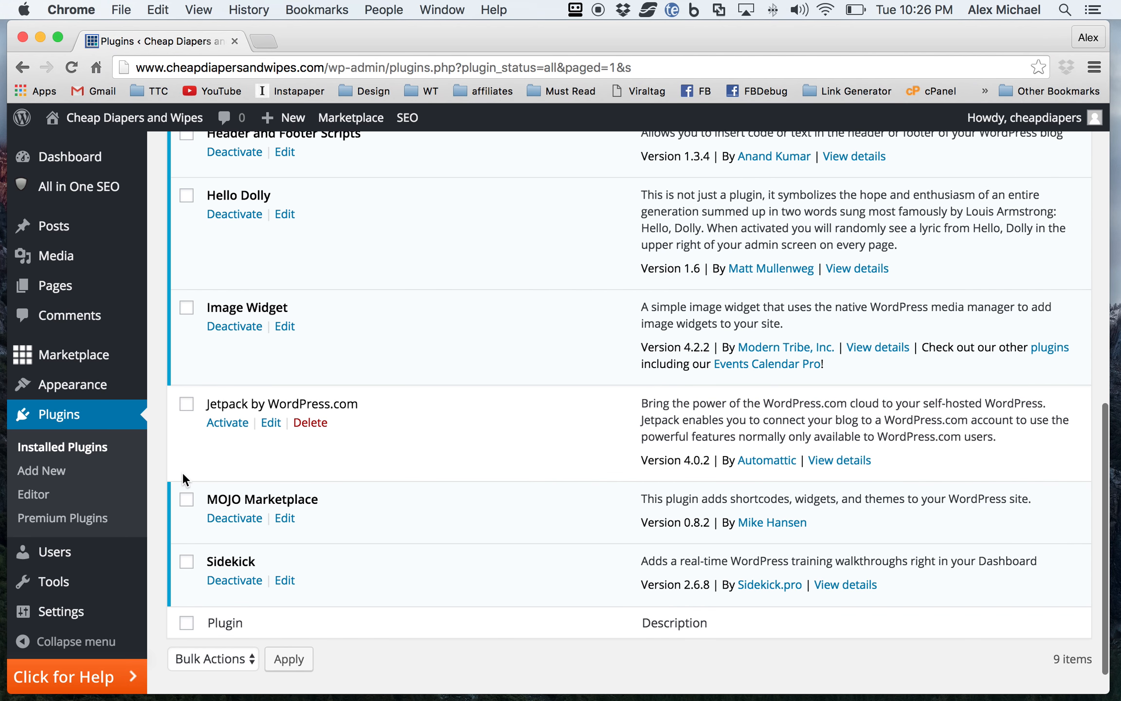
{"action": "scroll", "coordinate": [182, 471], "scroll_direction": "up", "scroll_amount": 6}
{"action": "scroll", "coordinate": [182, 471], "scroll_direction": "up", "scroll_amount": 8}
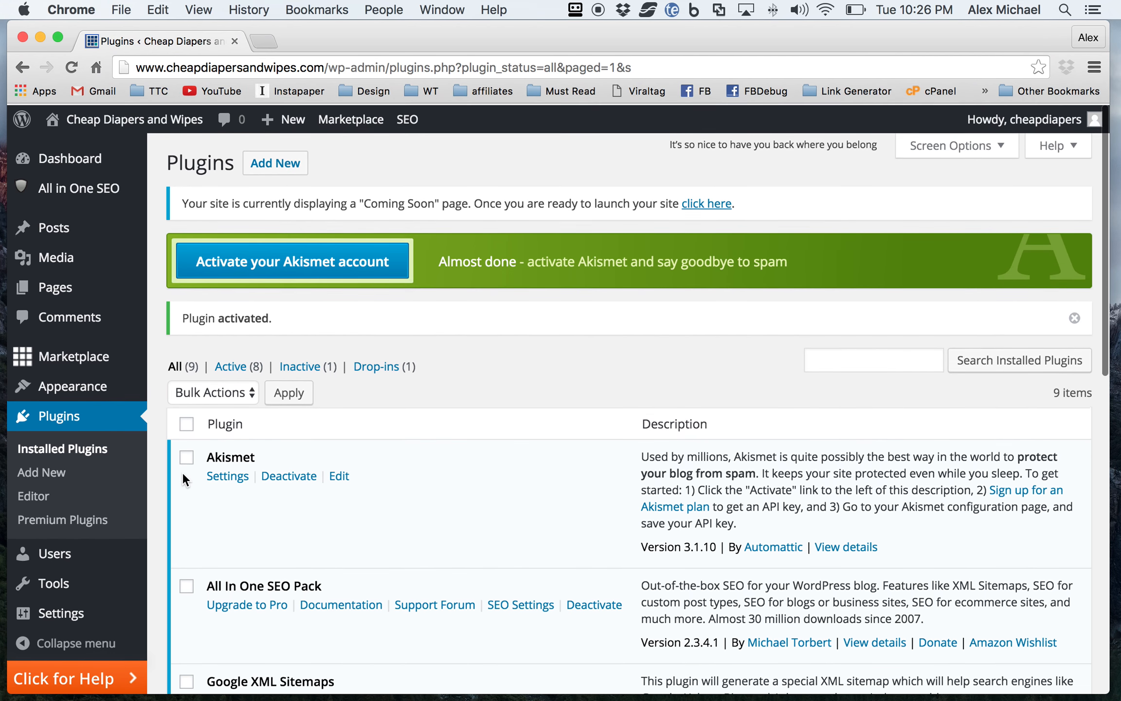
{"action": "left_click", "coordinate": [275, 162]}
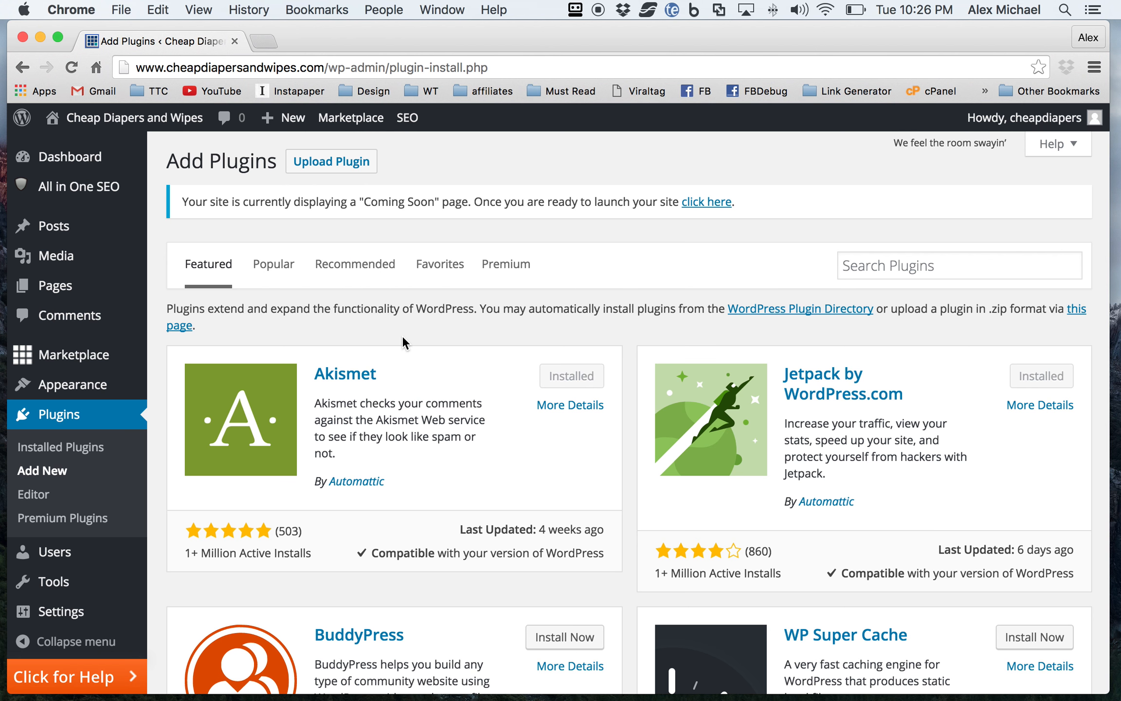